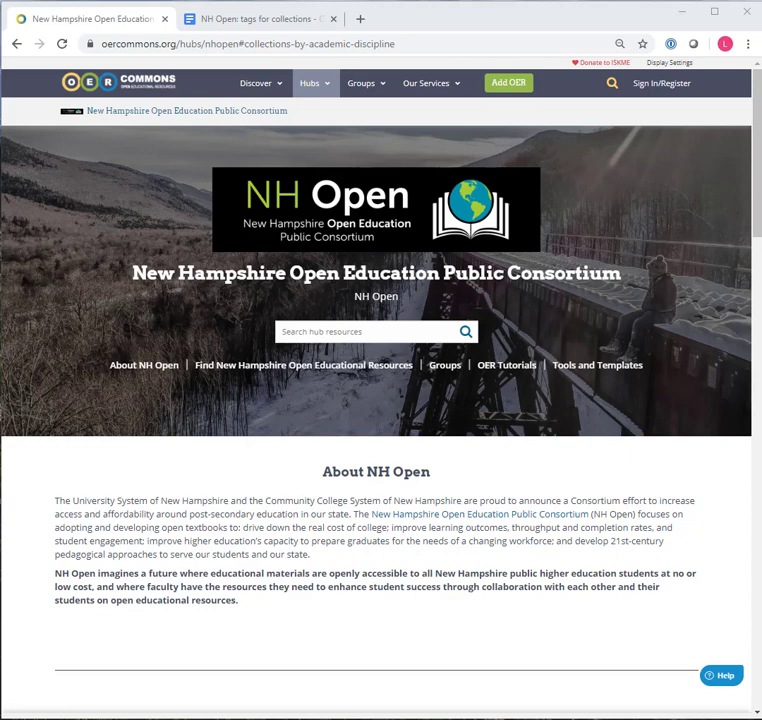
Step: Review the NH Open hub's resource collections by academic discipline and by institution
scroll(602, 573, down, 6)
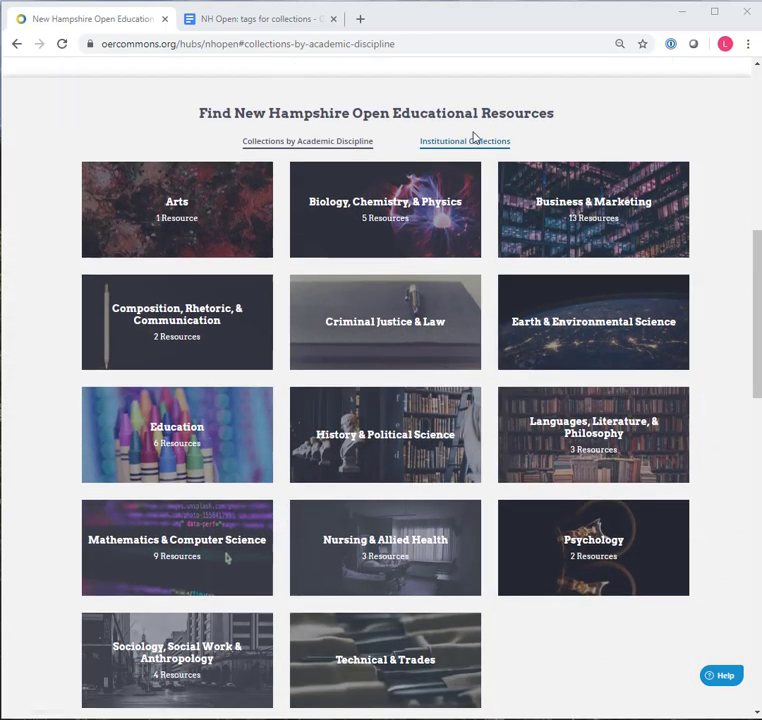
click(440, 146)
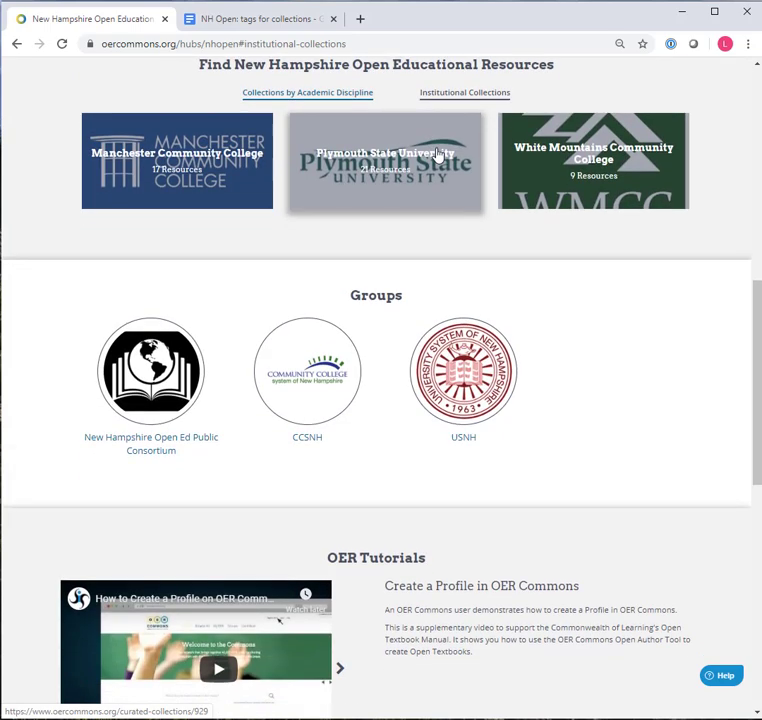
scroll(673, 390, up, 2)
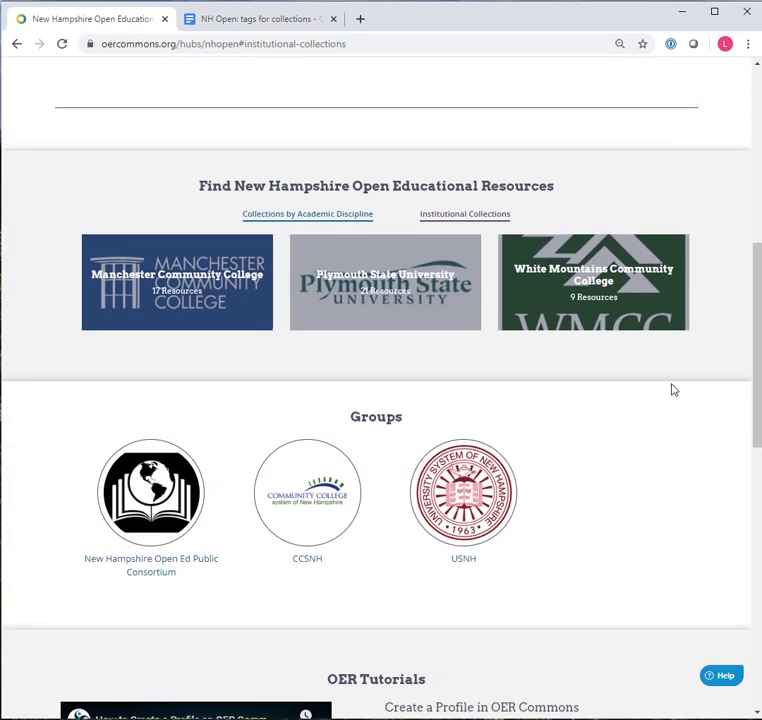
click(320, 304)
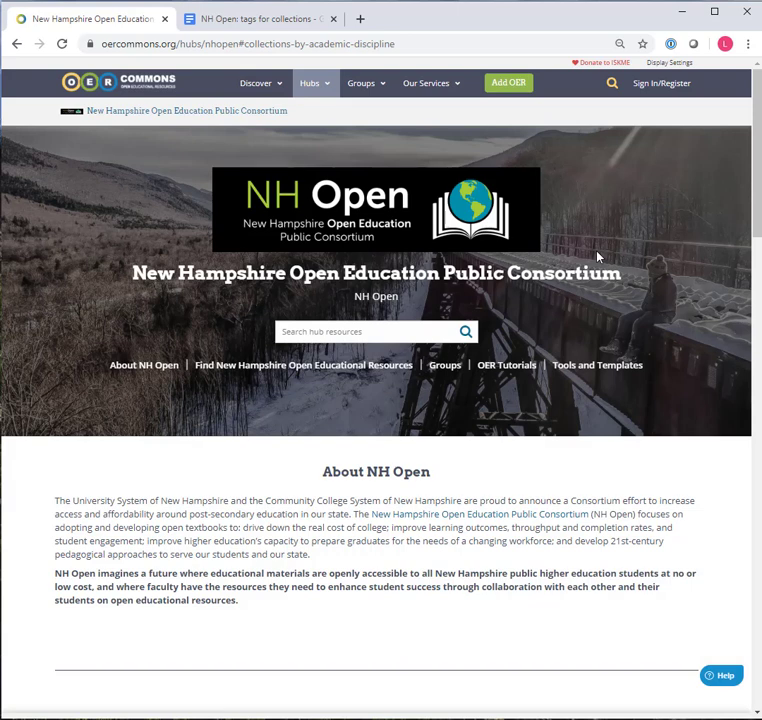
Step: Sign in to the OER Commons account and view the profile menu options
click(665, 87)
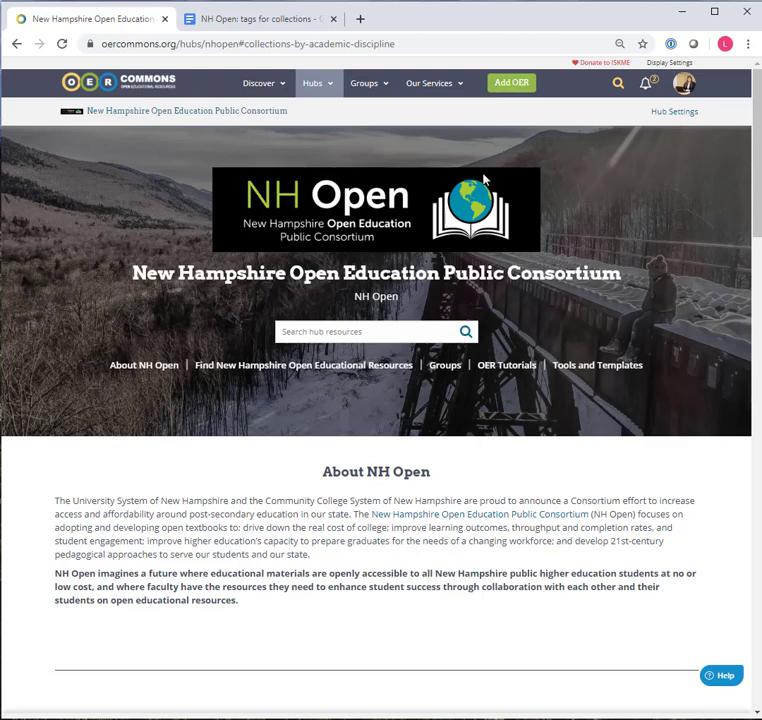
click(678, 97)
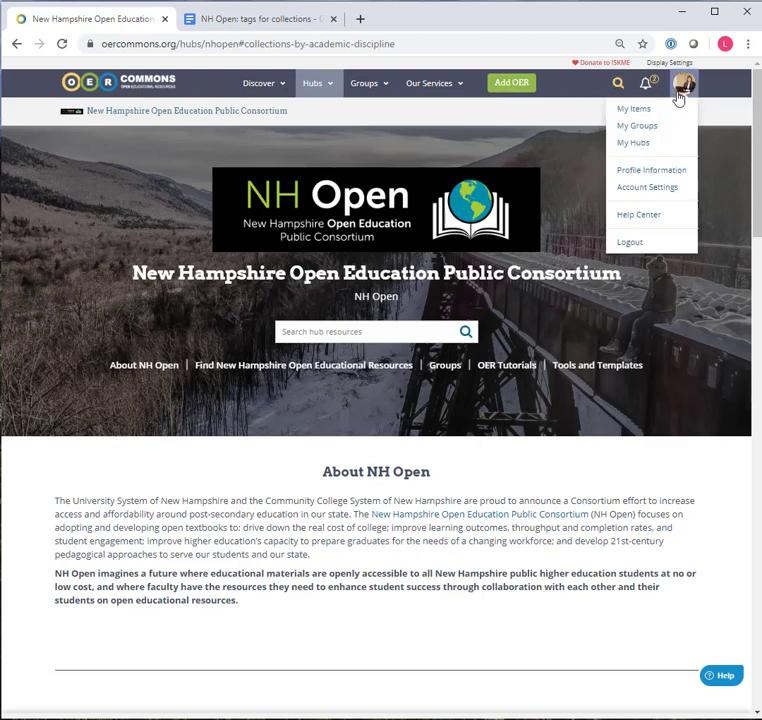
click(561, 118)
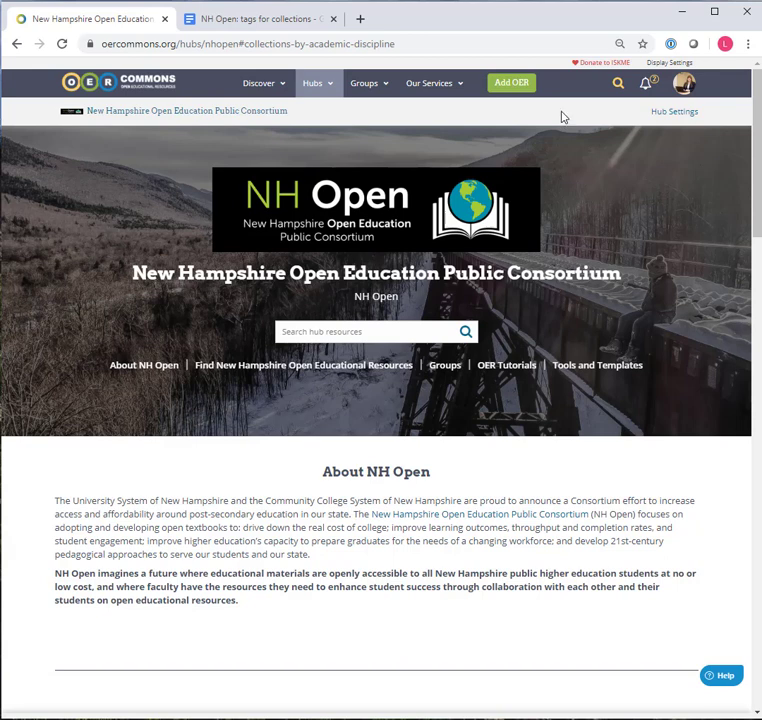
Step: Search OER Commons for "information literacy"
click(619, 85)
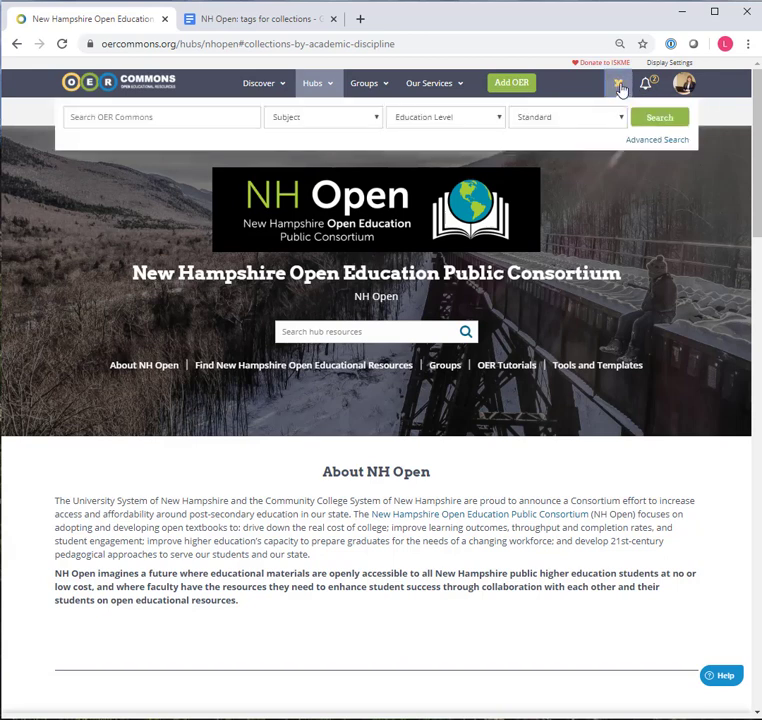
click(233, 120)
text(information lit)
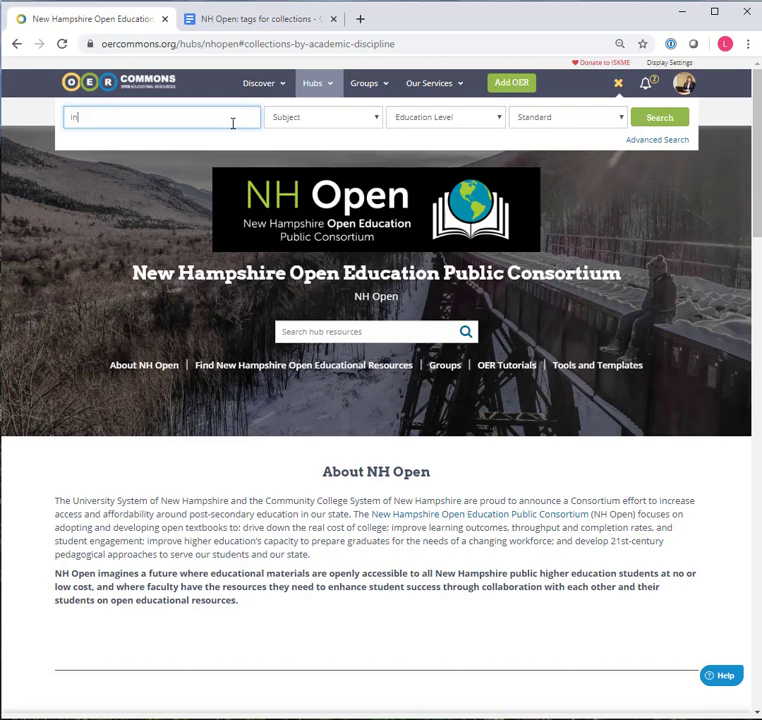
text(eracy)
key(Return)
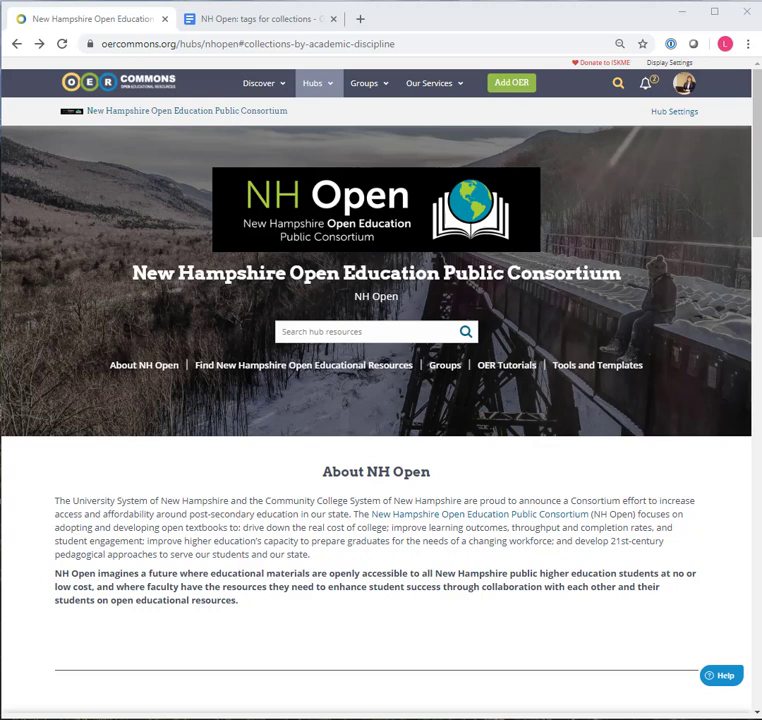
click(509, 84)
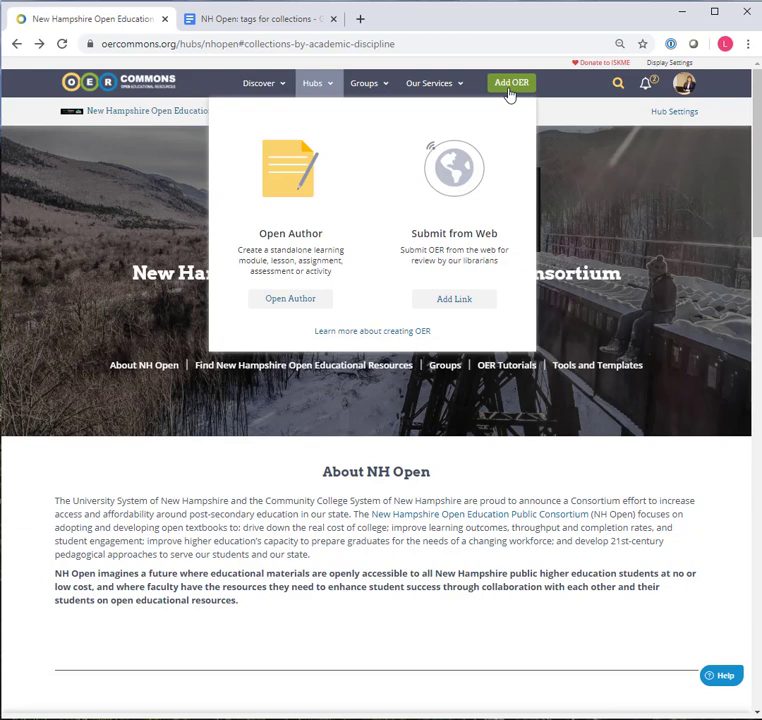
click(455, 300)
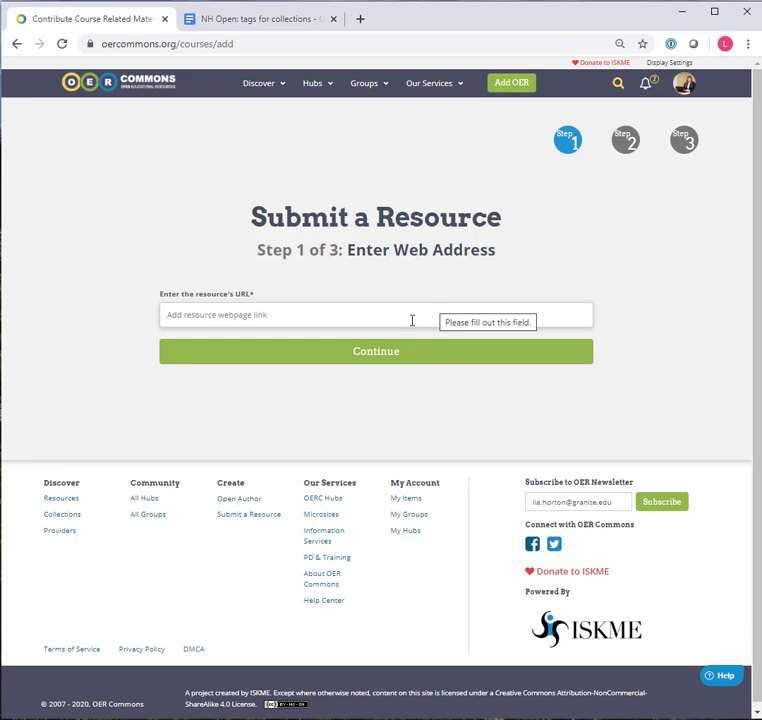
click(411, 319)
text(https://library.granite.edu/cc)
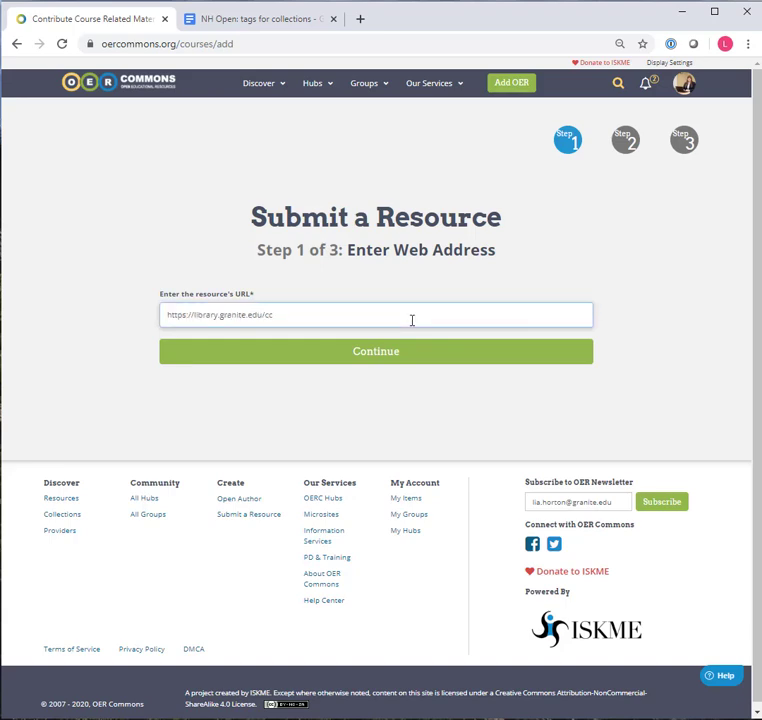
click(417, 359)
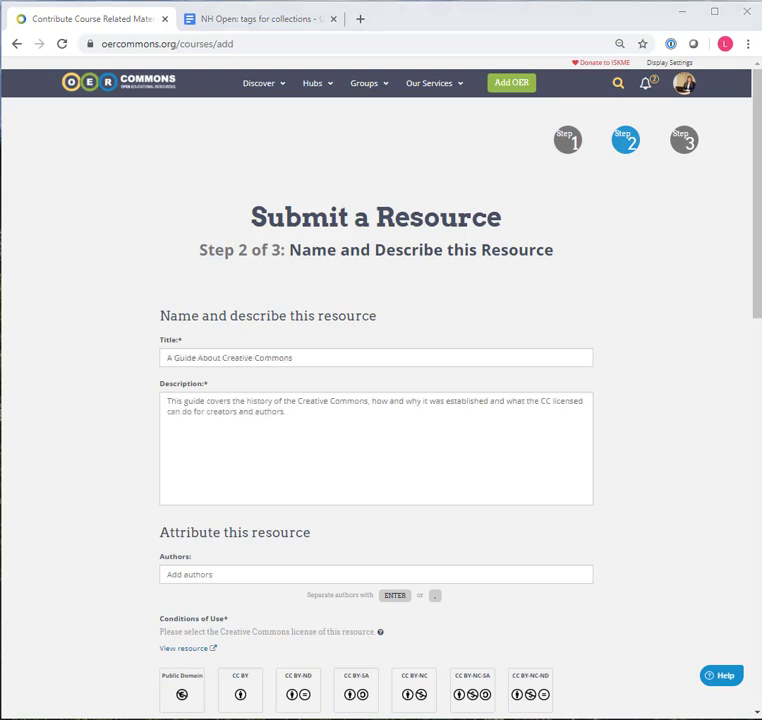
Step: Set the resource's conditions of use to CC BY and its subject area to Information Science
scroll(629, 512, down, 3)
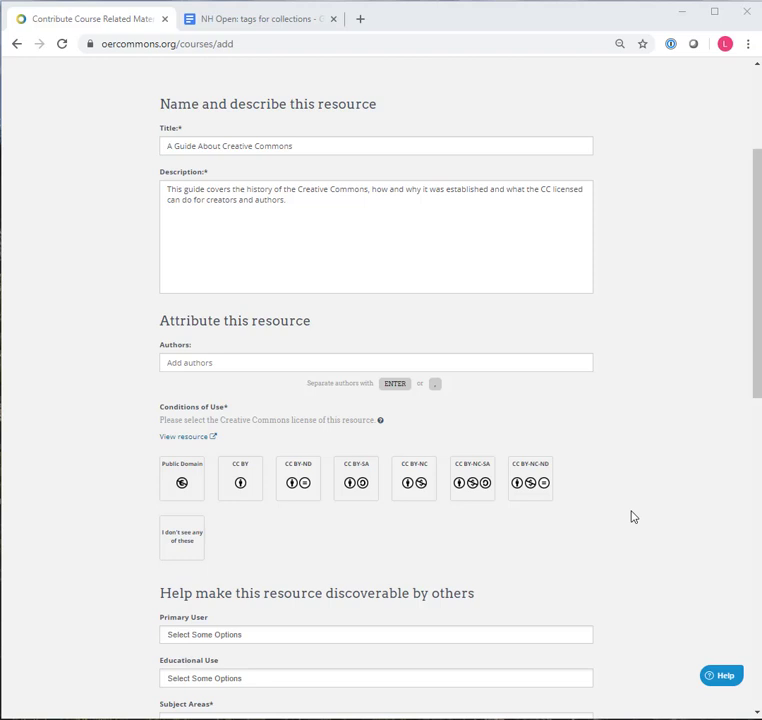
click(242, 486)
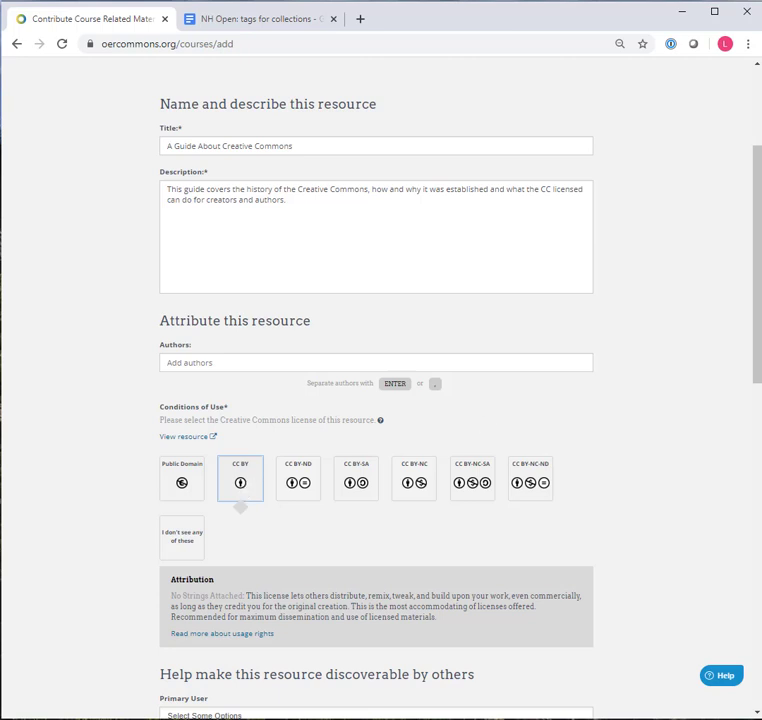
scroll(245, 489, down, 5)
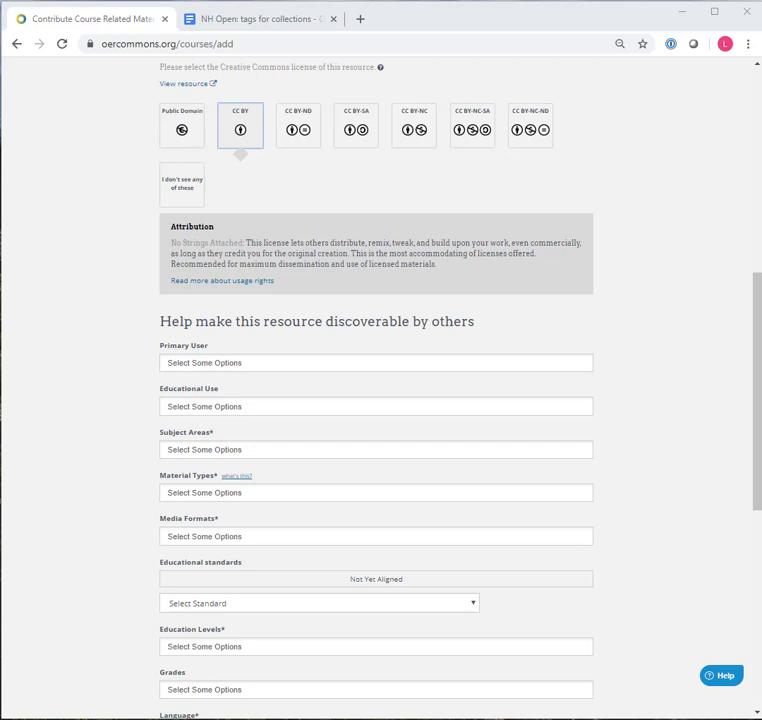
click(259, 449)
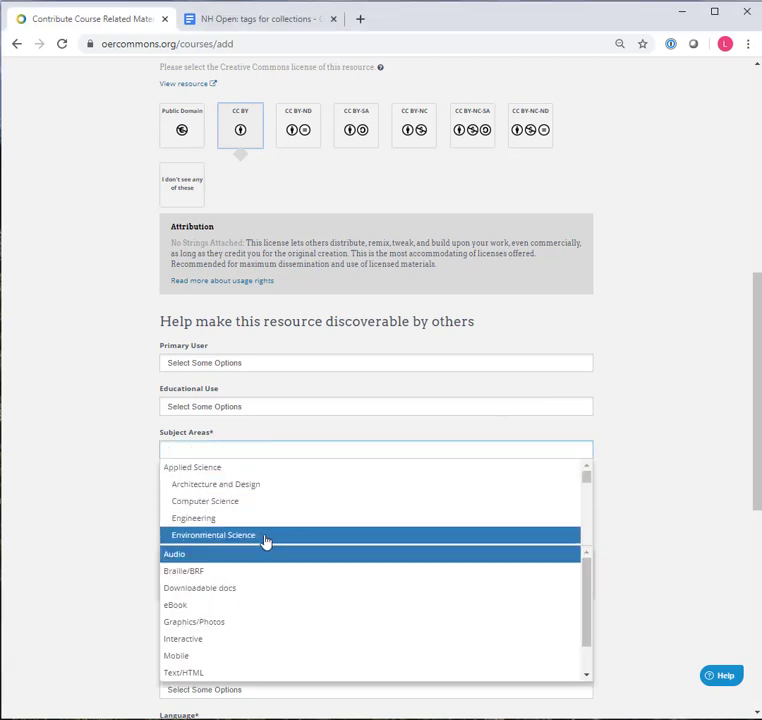
scroll(264, 535, down, 1)
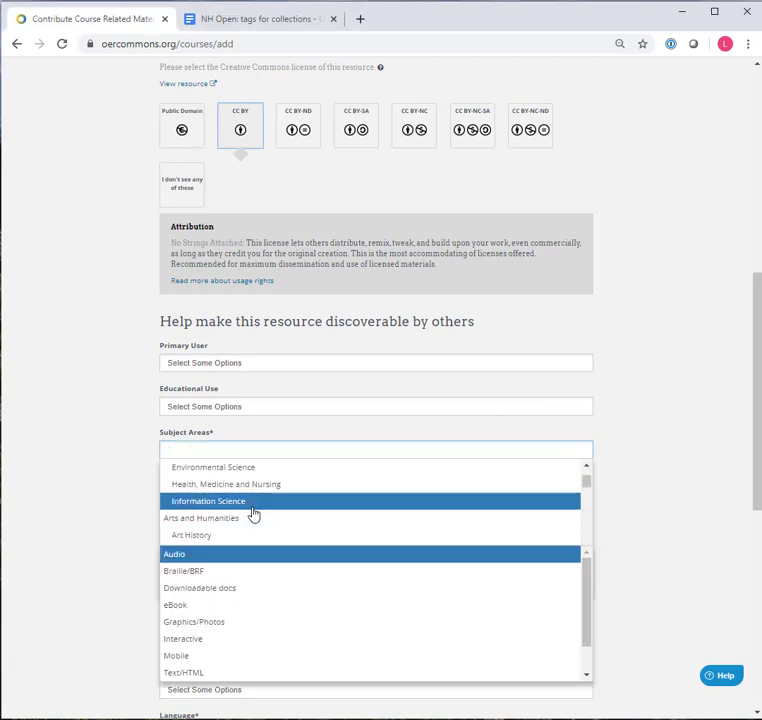
click(253, 503)
Step: Set the material type to Interactive and the media format to Text/HTML
click(247, 491)
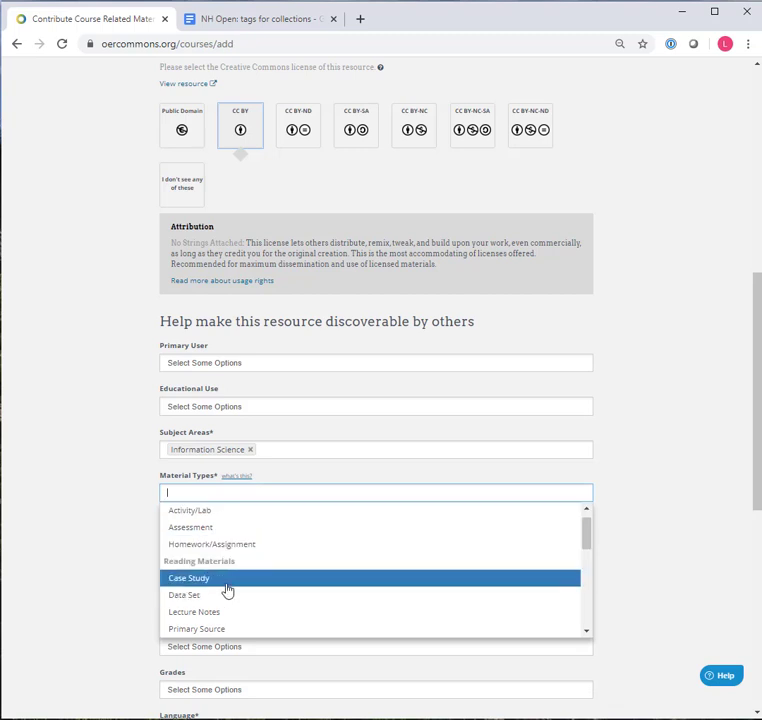
scroll(226, 592, down, 4)
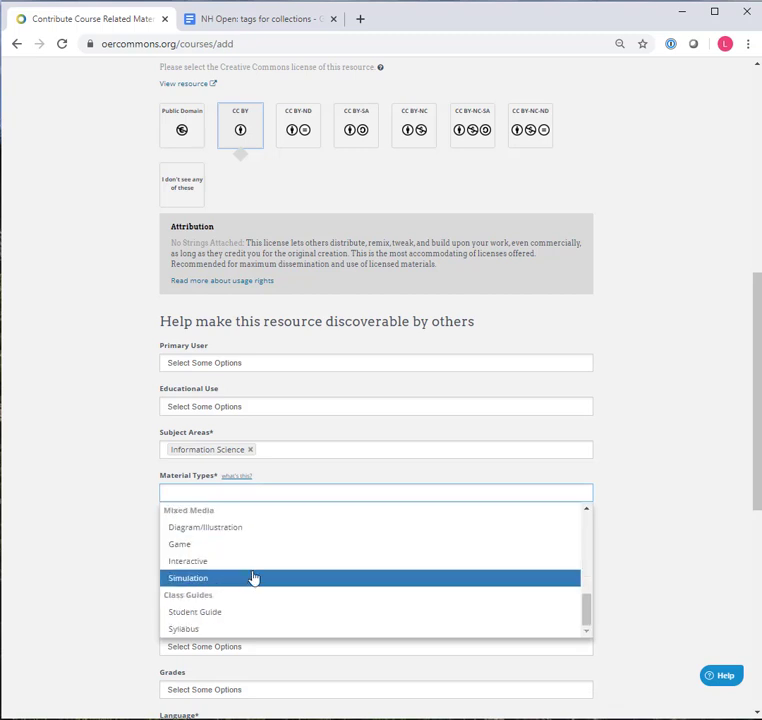
click(247, 562)
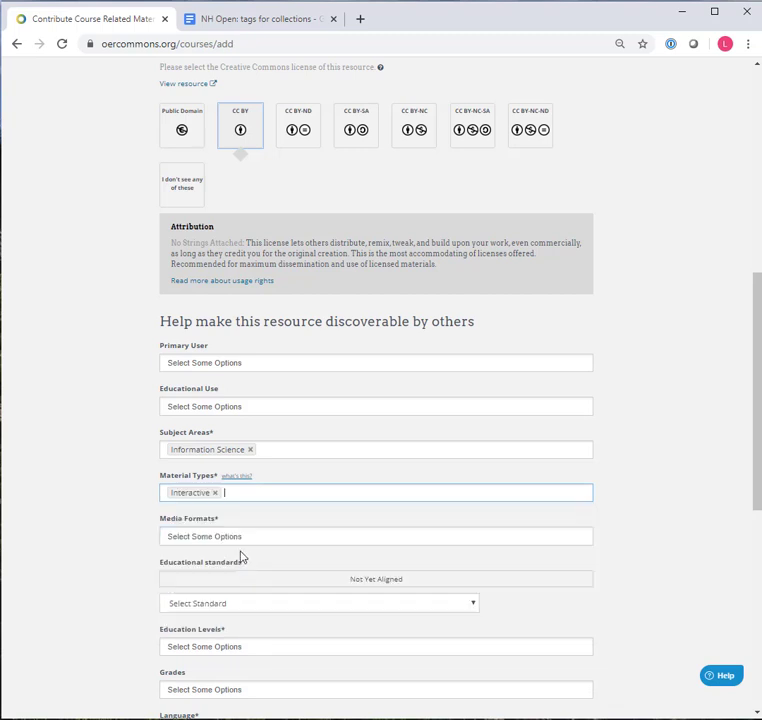
click(226, 537)
click(201, 672)
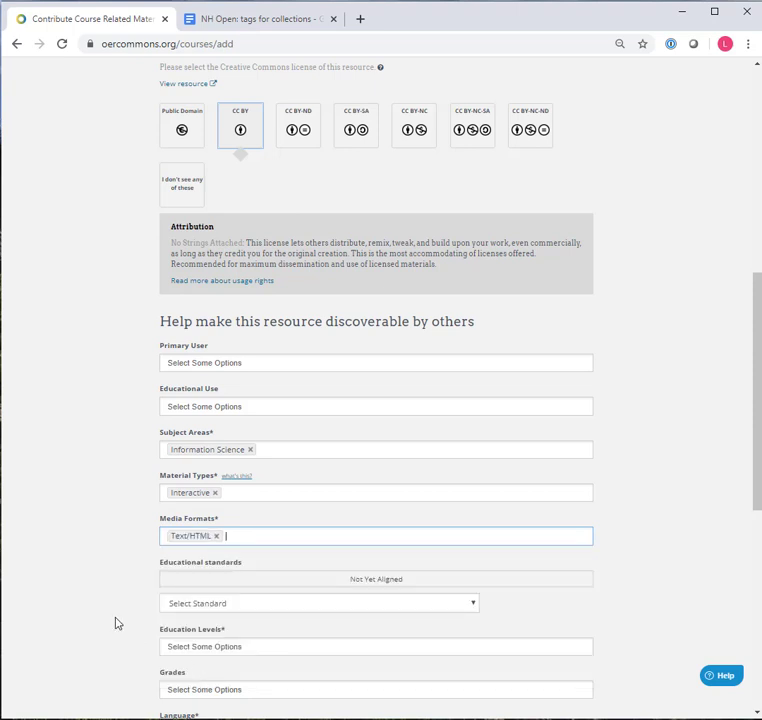
Step: Set the education level to Community College / Lower Division and the language to English
scroll(115, 623, down, 2)
scroll(115, 623, down, 1)
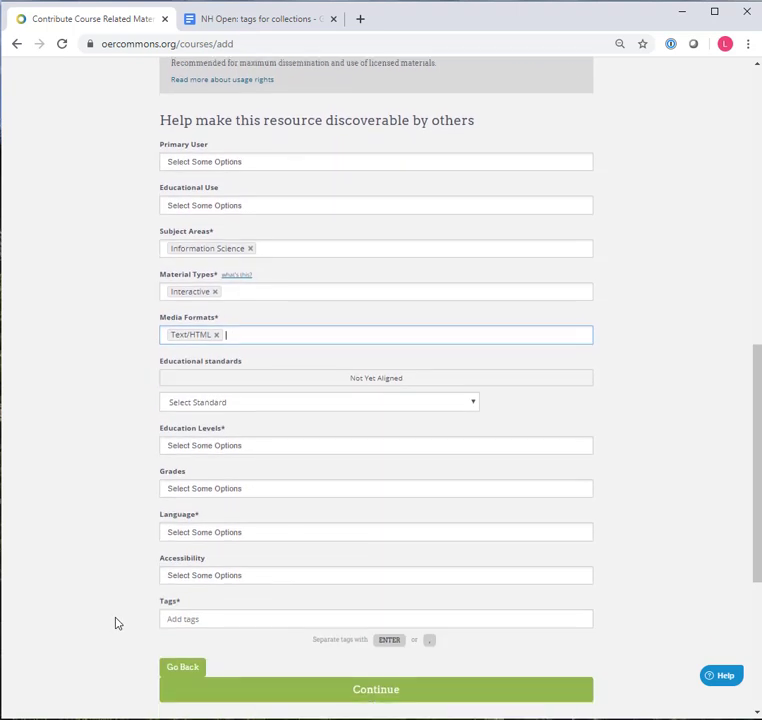
click(239, 521)
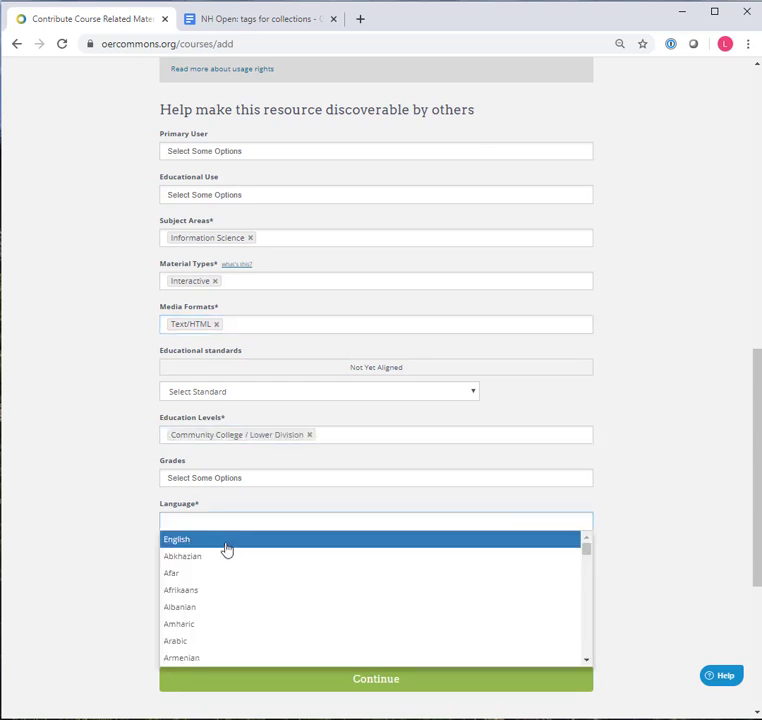
click(224, 541)
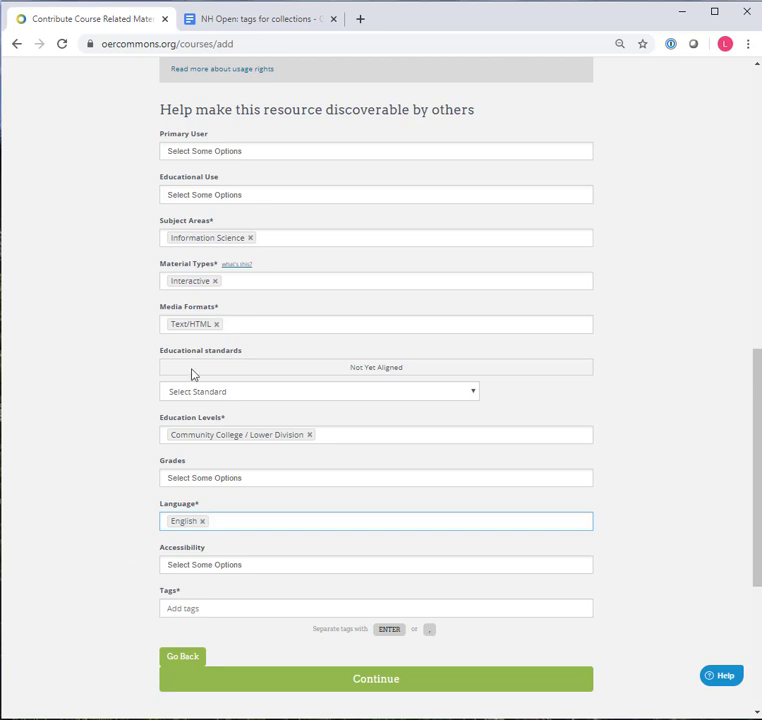
Step: Look up the subject and campus tags in the "NH Open: tags for collections" document and return to the submission form
click(300, 19)
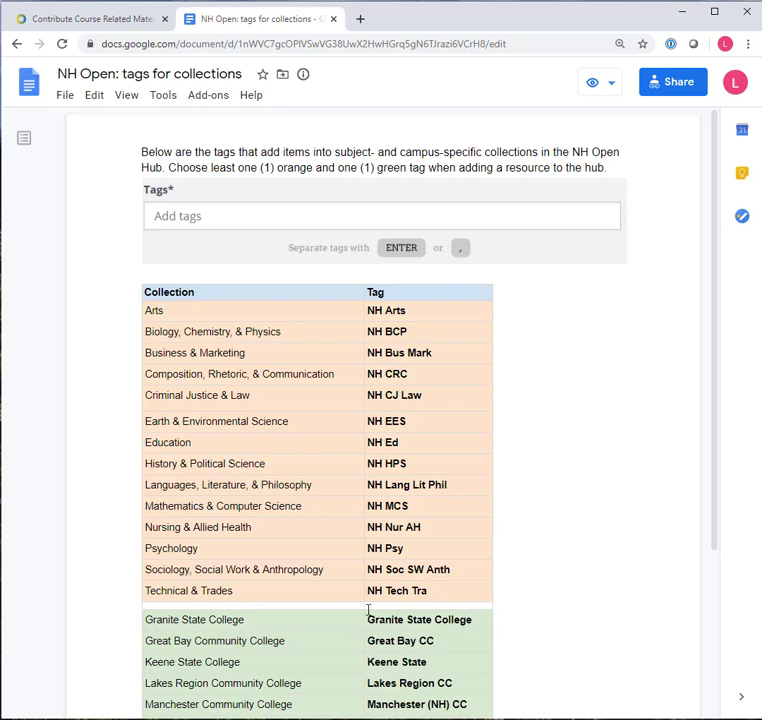
click(123, 22)
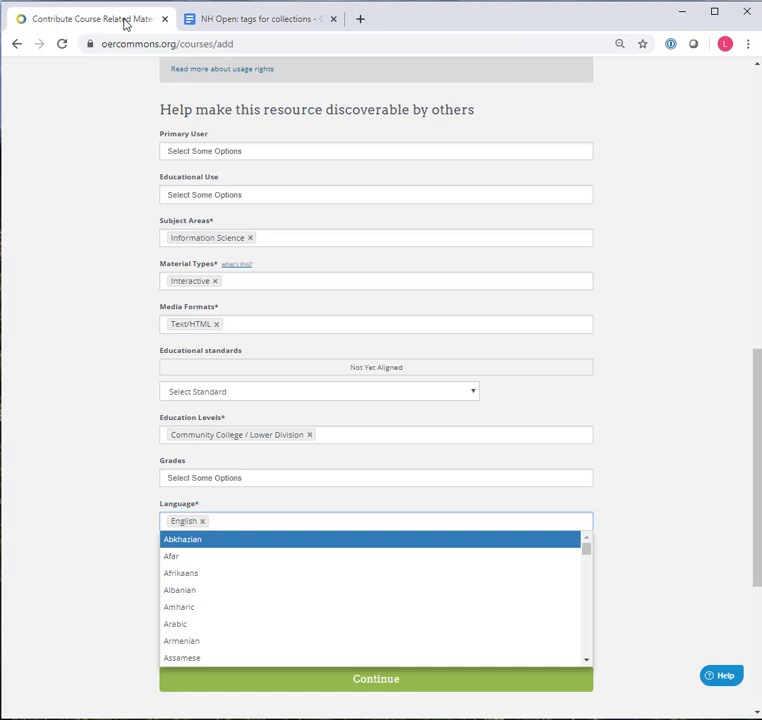
click(76, 486)
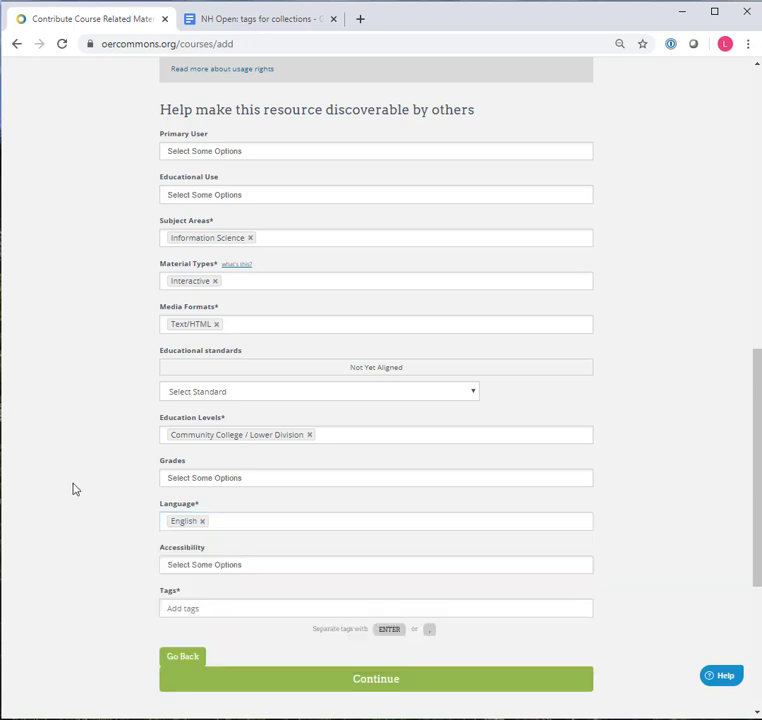
Step: Add the tags "NH CRC" and "Granite State College" to the resource
click(192, 609)
text(NH CRC)
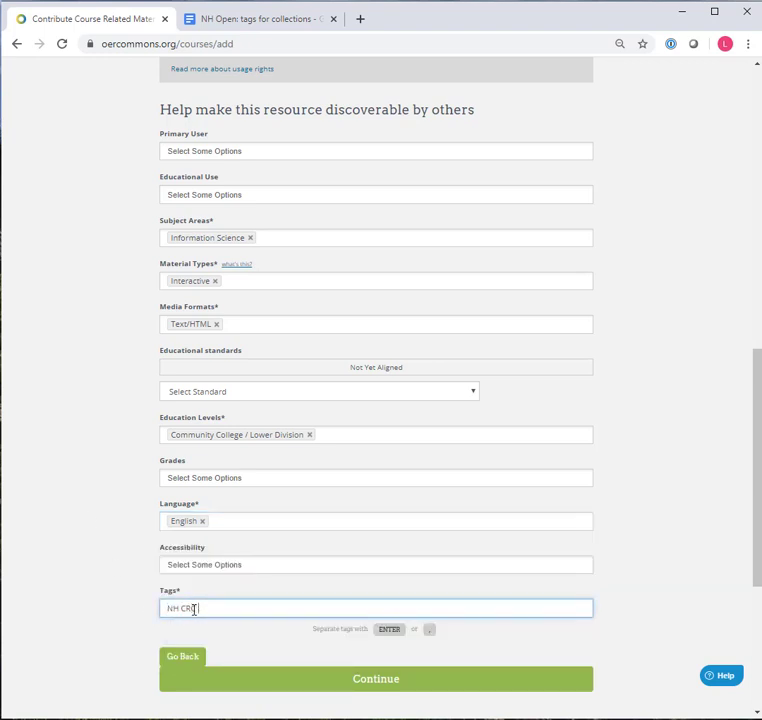
key(Return)
text(Granite State Col)
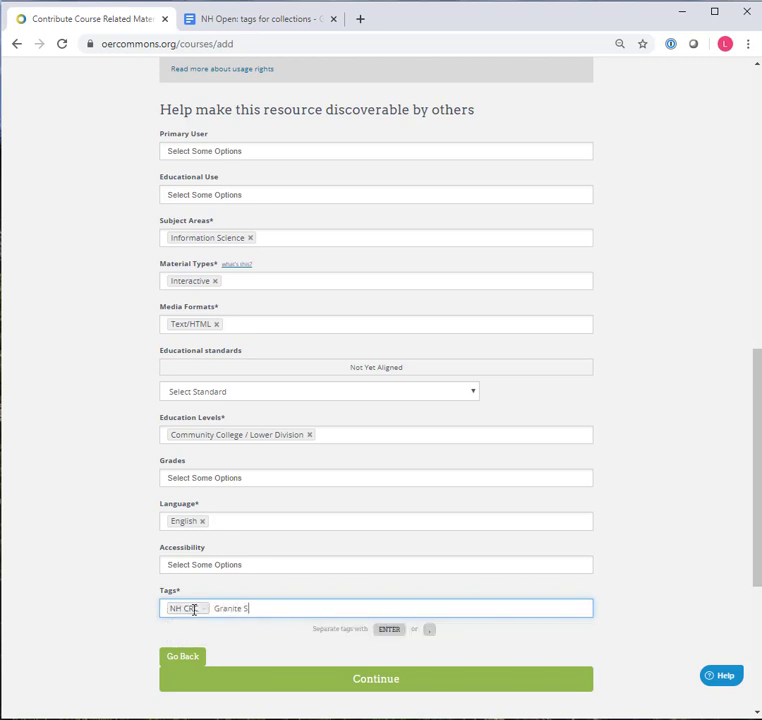
text(lege)
key(Return)
Step: Check the completed description form, continue to the preview and submit the resource for review
scroll(63, 563, up, 9)
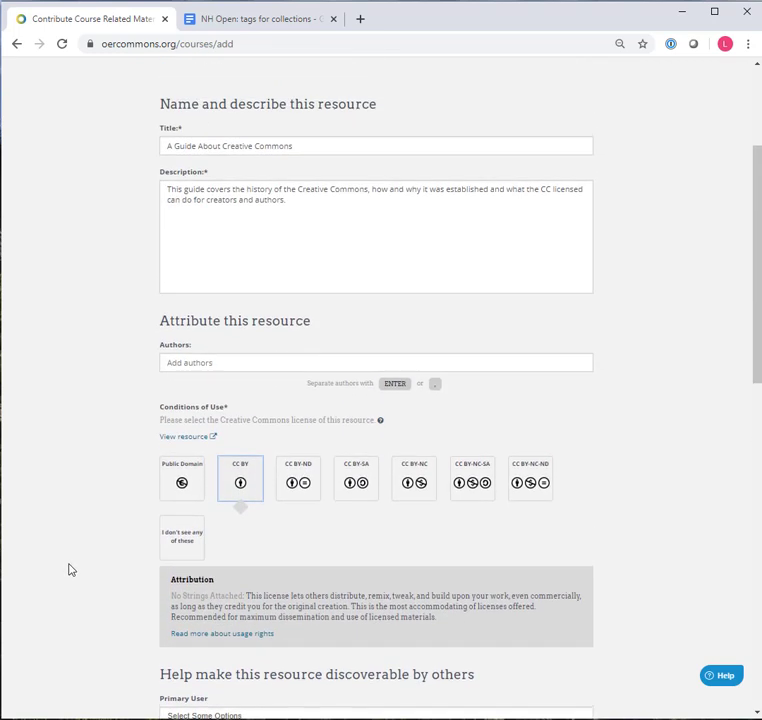
scroll(70, 570, down, 10)
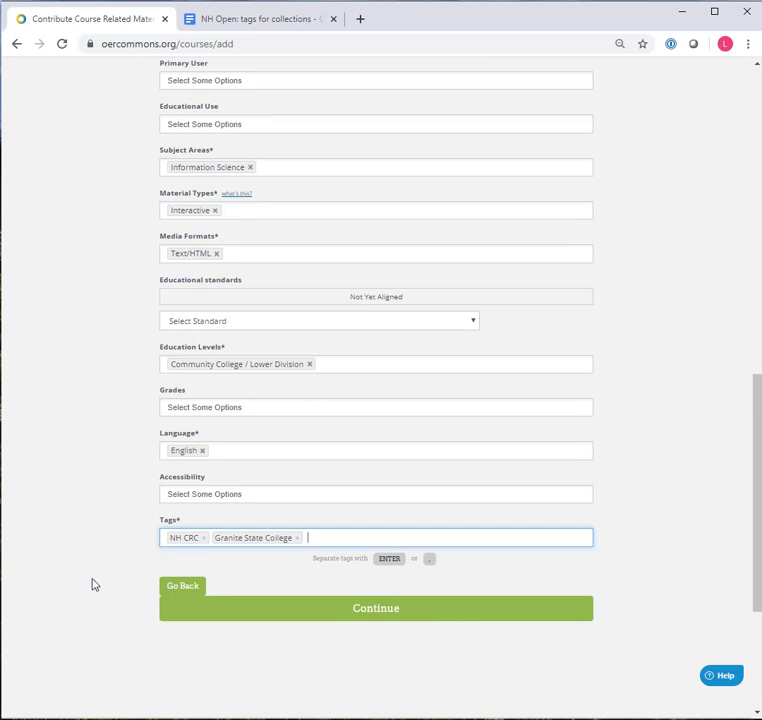
click(289, 623)
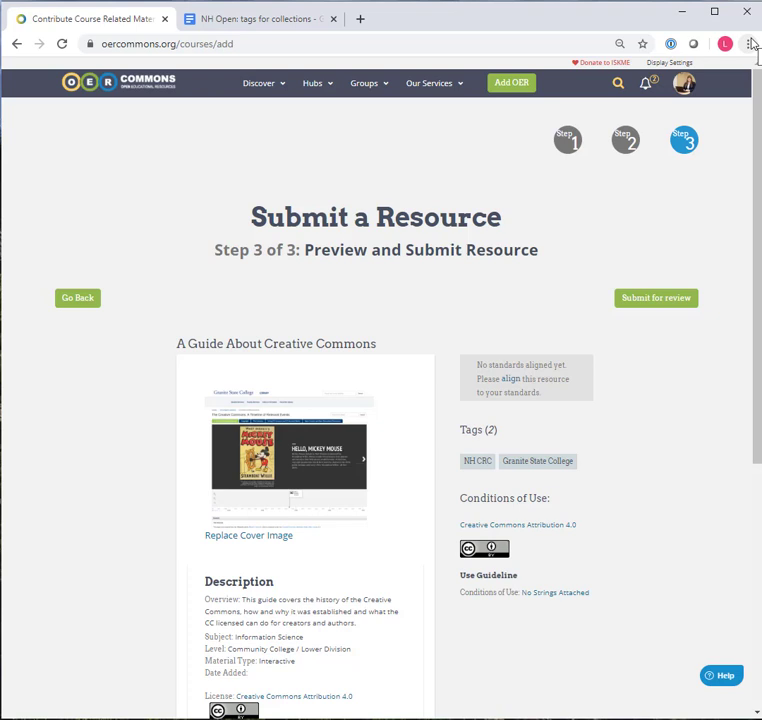
click(659, 303)
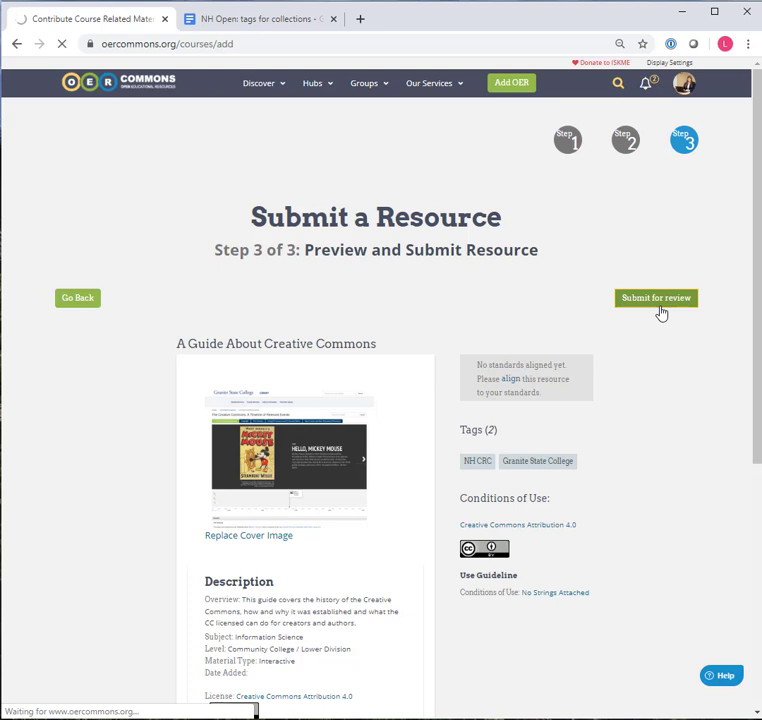